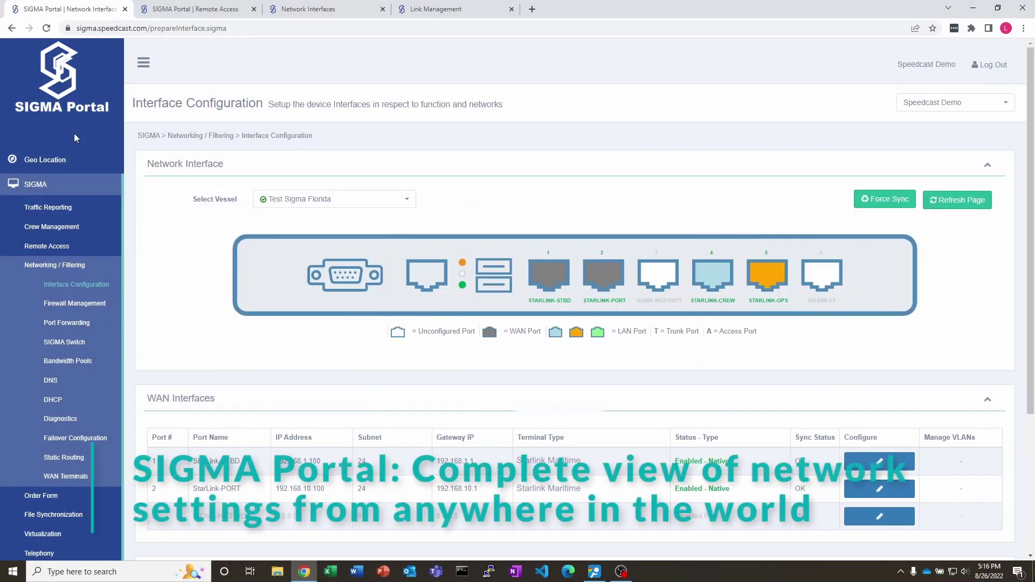
- List the StarLink-PORT devices and open the RouterHTTP web management page
scroll(74, 135, "down", 2)
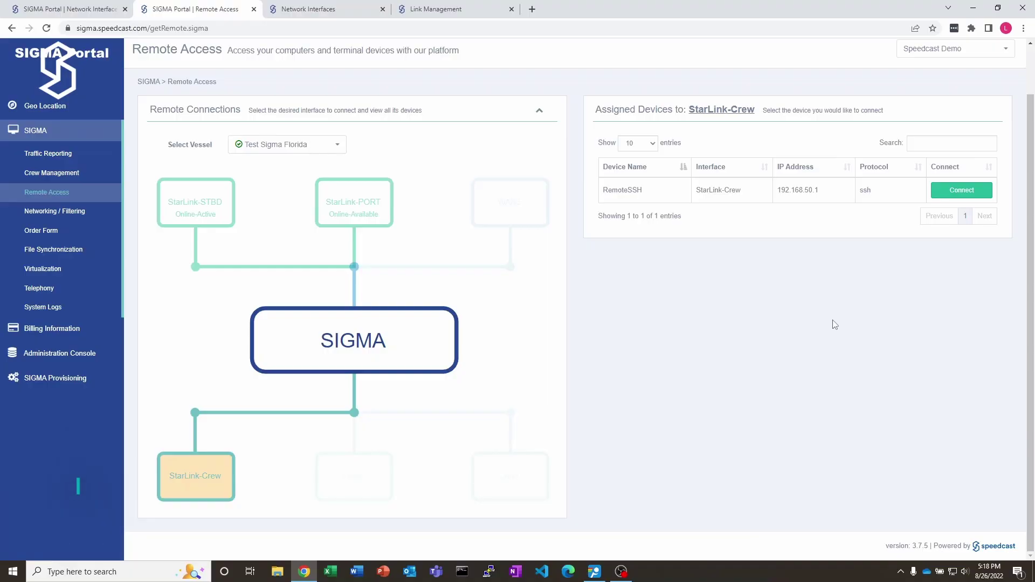
left_click(357, 201)
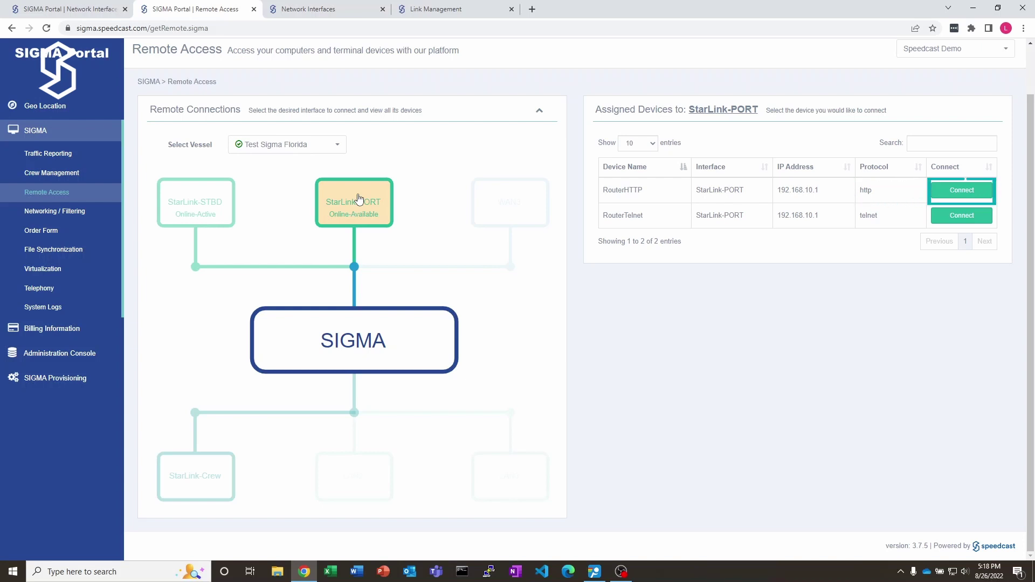
left_click(962, 190)
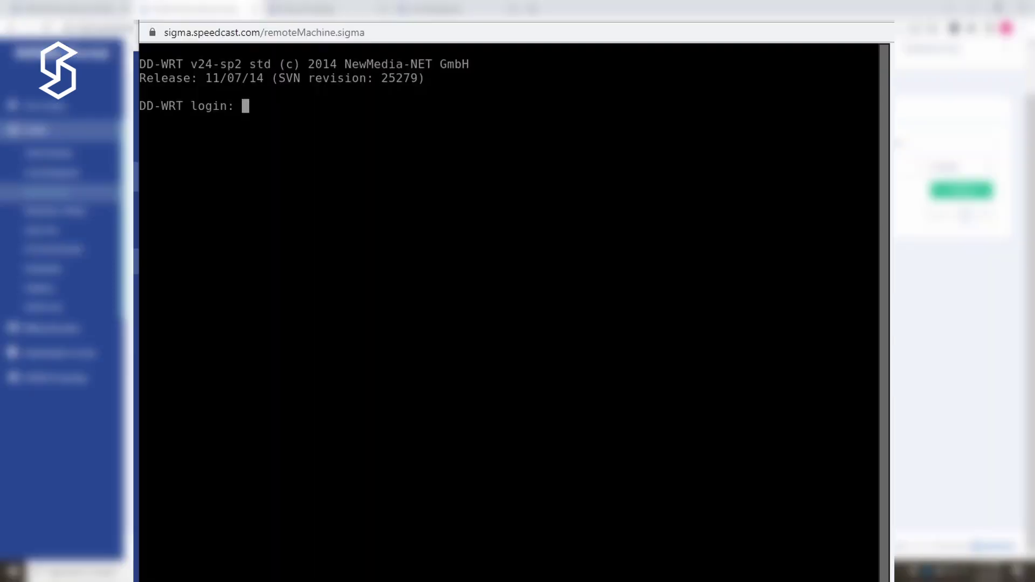
- Log in to the router's Telnet shell as root, then run pwd and ls
type("root")
key("Return")
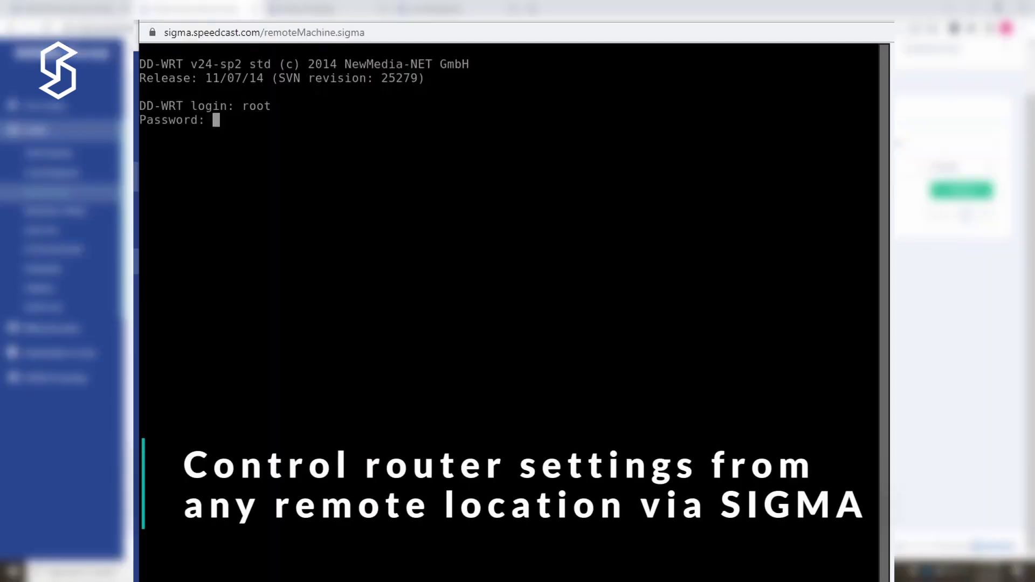
key("Return")
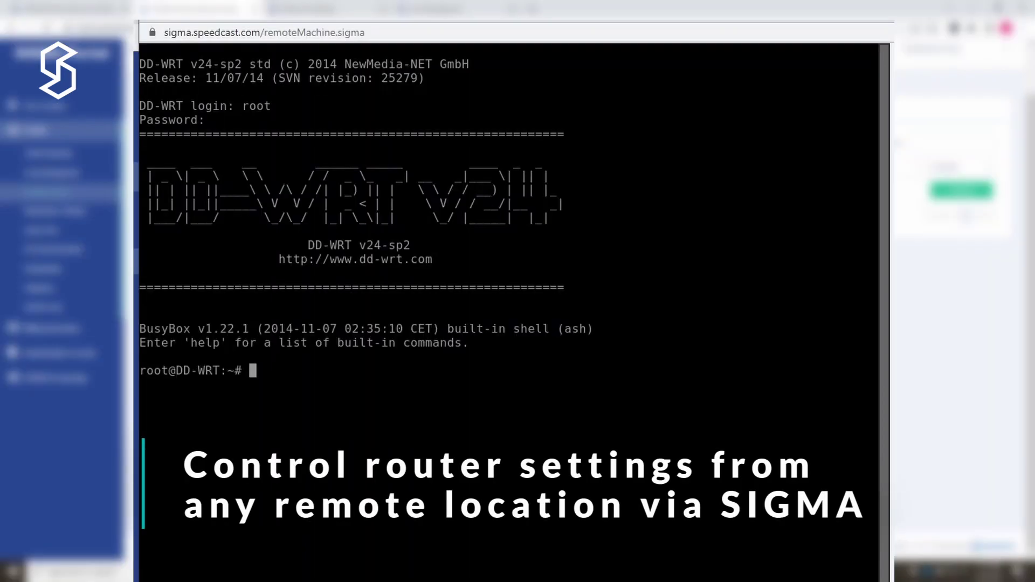
type("pwd")
key("Return")
type("ls")
key("Return")
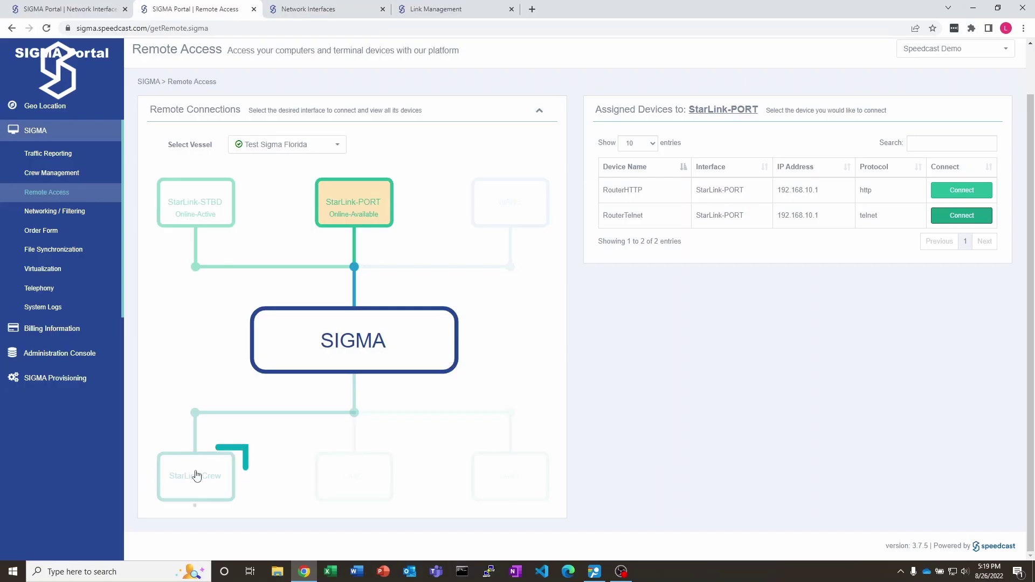
- Connect to RemoteSSH under StarLink-Crew and log in as root with the account password
left_click(197, 476)
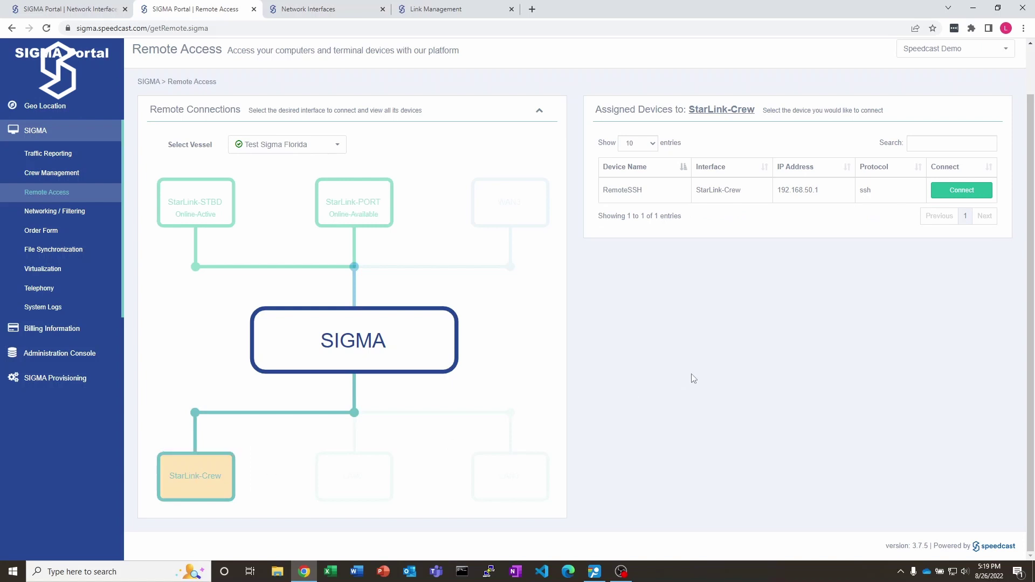
left_click(962, 191)
type("root")
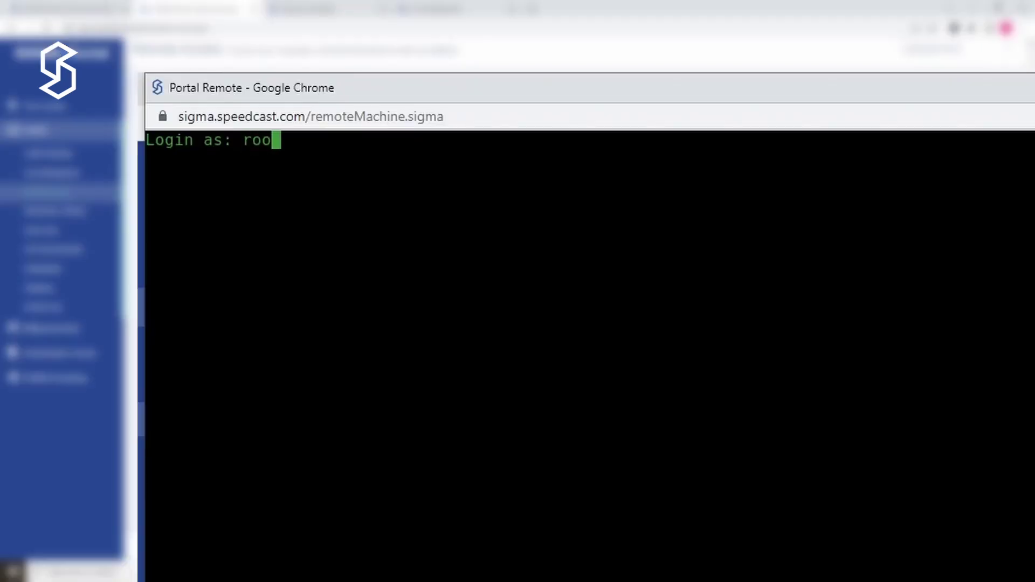
key("Return")
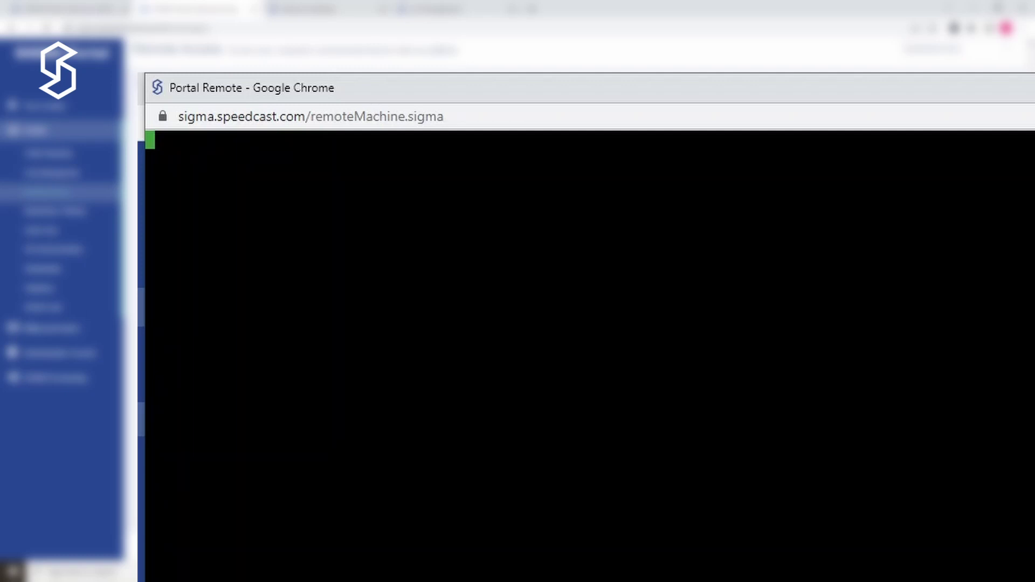
type("*********")
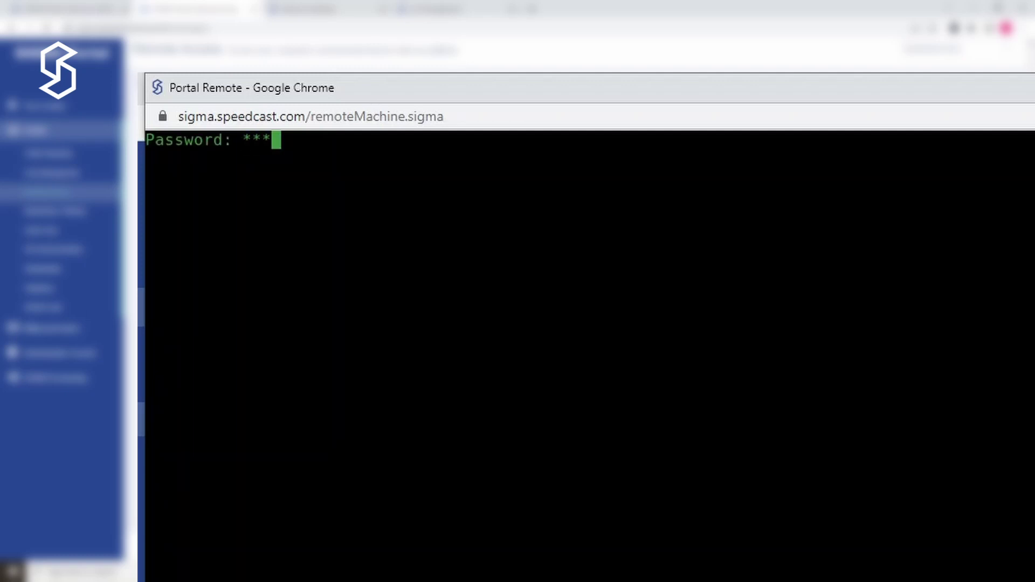
key("Return")
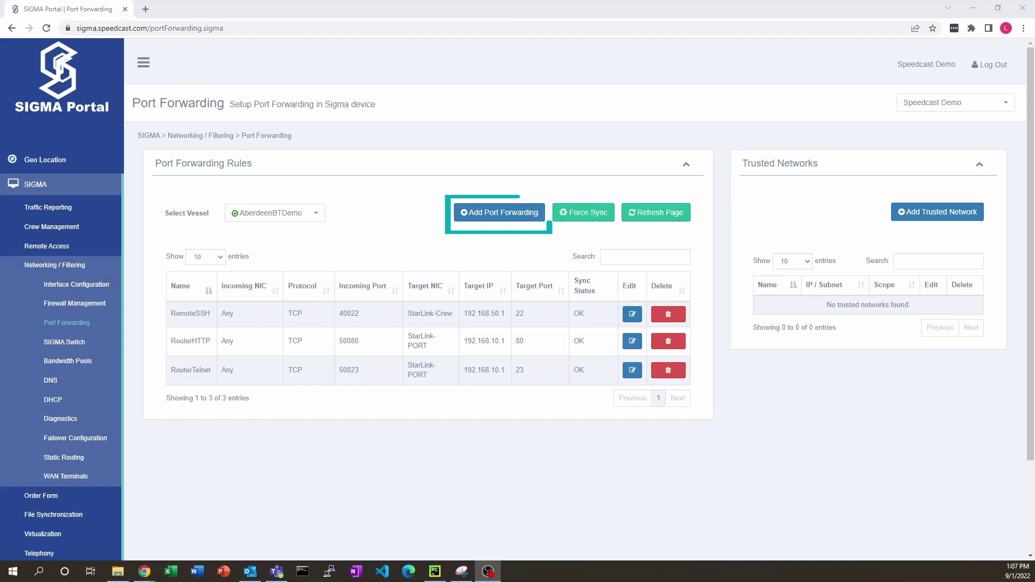
left_click(493, 212)
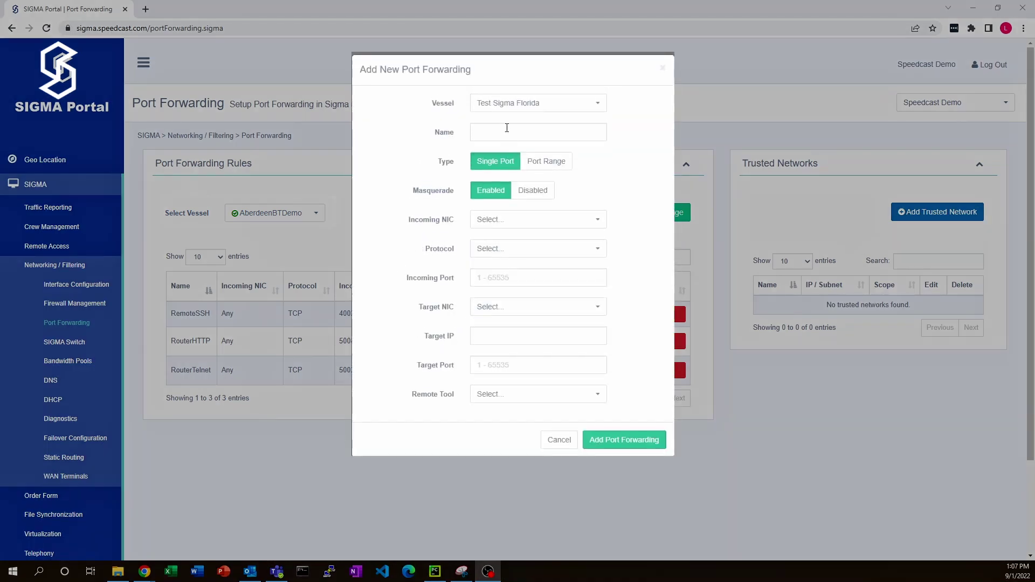
- Start a rule named 'Database' with incoming interface Any, protocol TCP and incoming port 8036
type("Database")
left_click(516, 220)
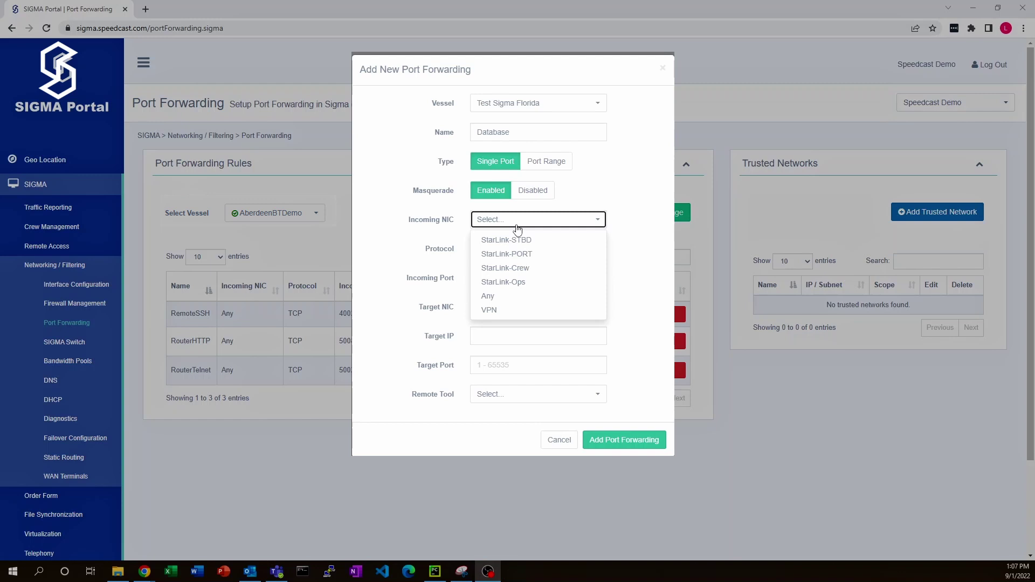
left_click(489, 296)
left_click(488, 249)
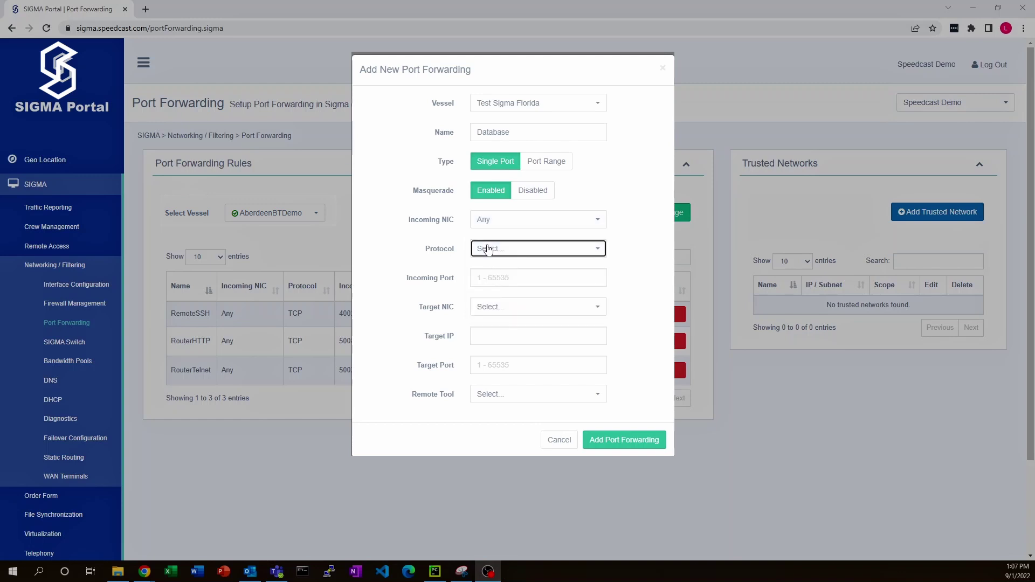
left_click(491, 268)
left_click(495, 277)
type("8036")
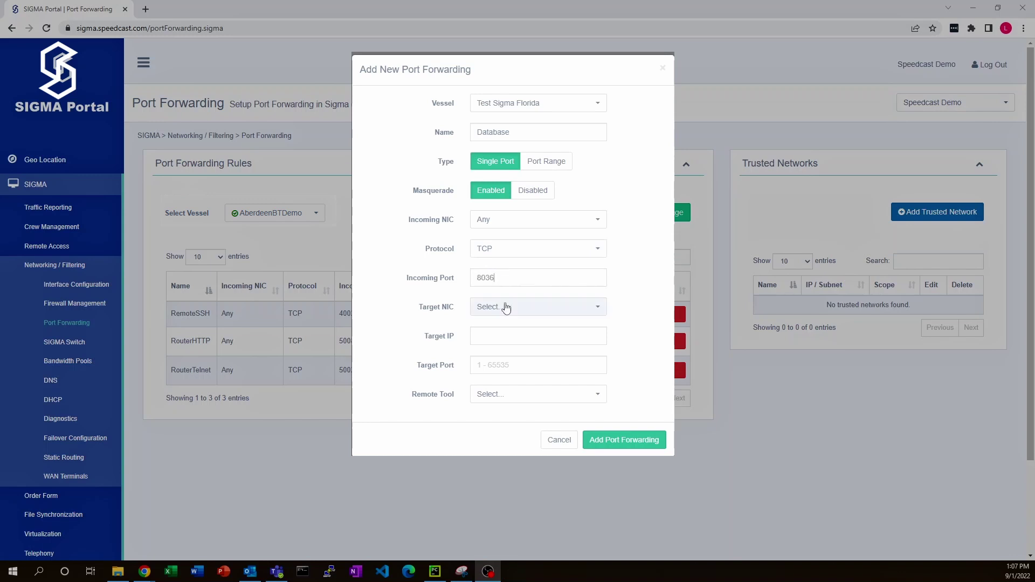
- Target StarLink-Ops at 10.1.1.15 port 3306 with remote tool N/A, and add the rule
left_click(504, 306)
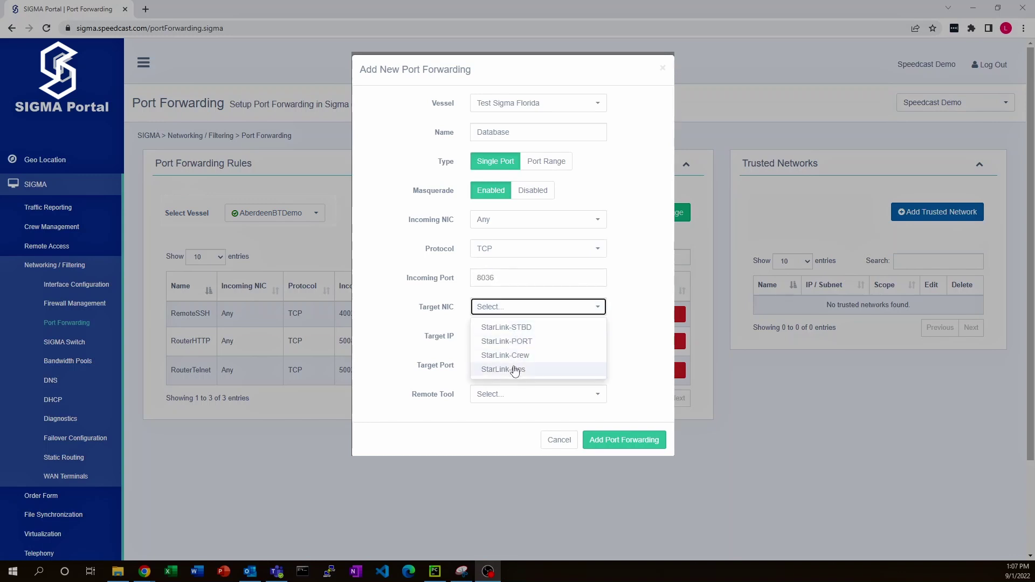
left_click(515, 370)
left_click(505, 336)
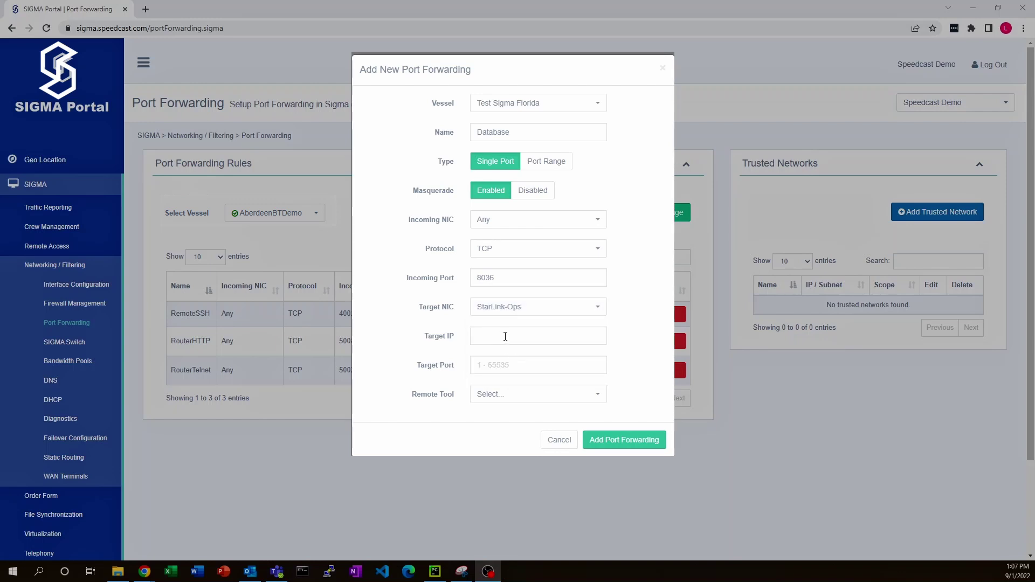
type("10.1.1.")
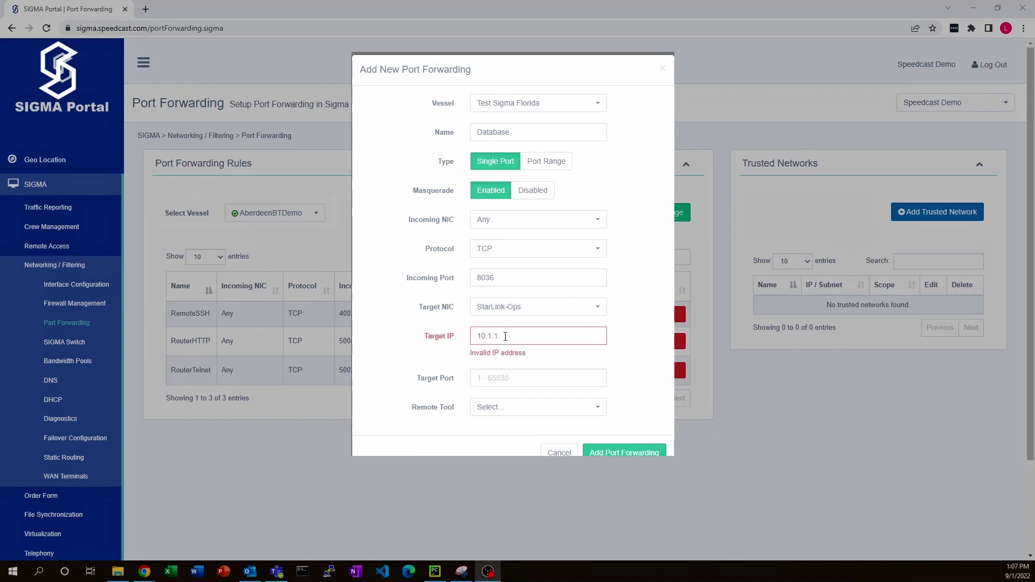
type("15")
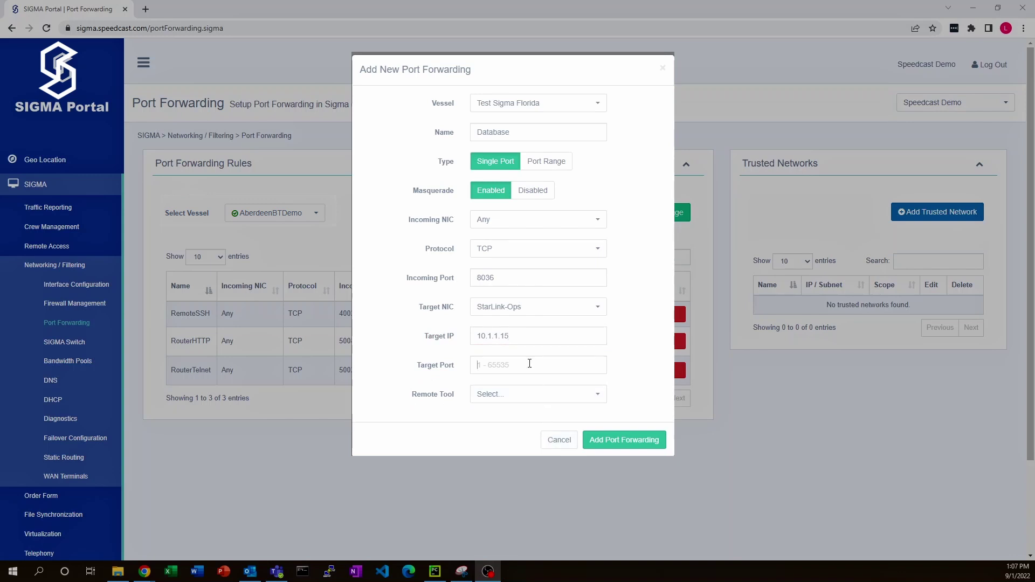
left_click(529, 364)
type("3306")
left_click(490, 395)
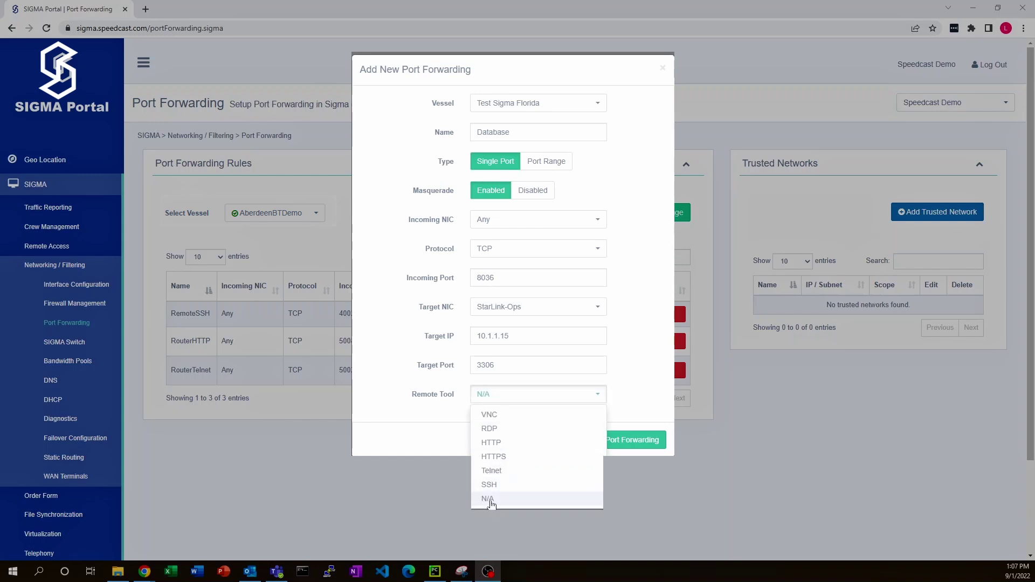
left_click(488, 499)
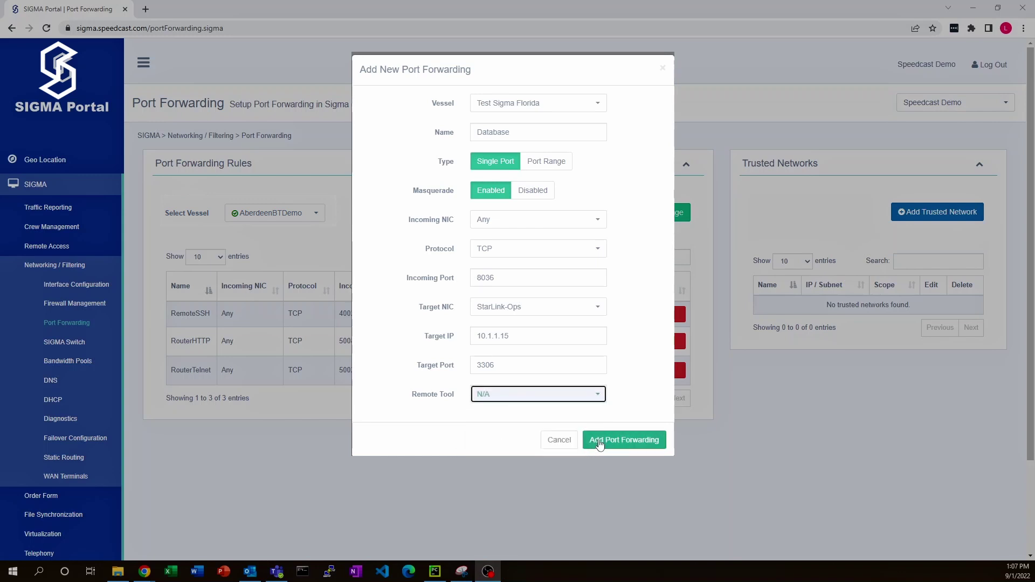
left_click(607, 441)
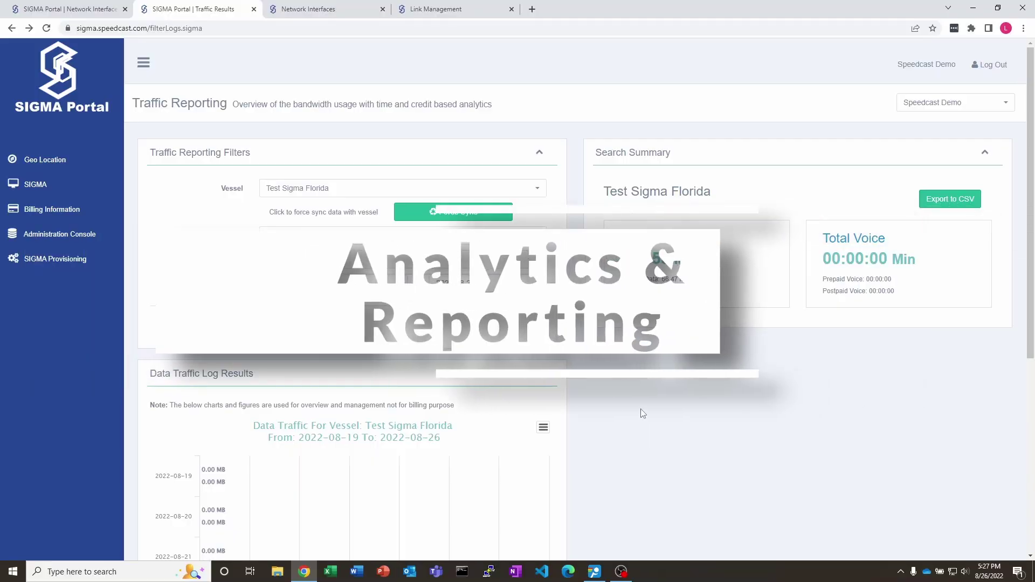
scroll(643, 413, "down", 3)
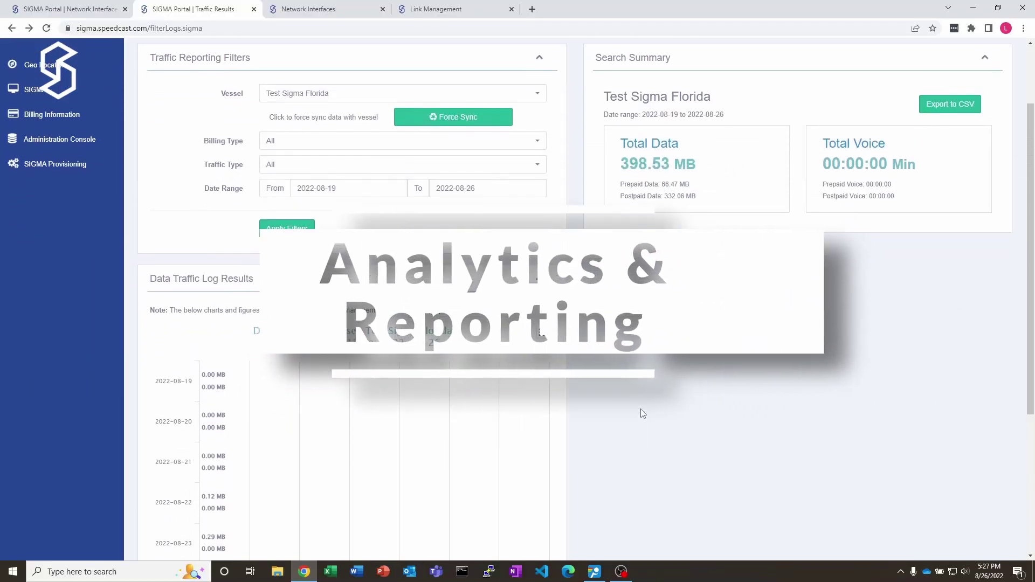
scroll(642, 414, "down", 3)
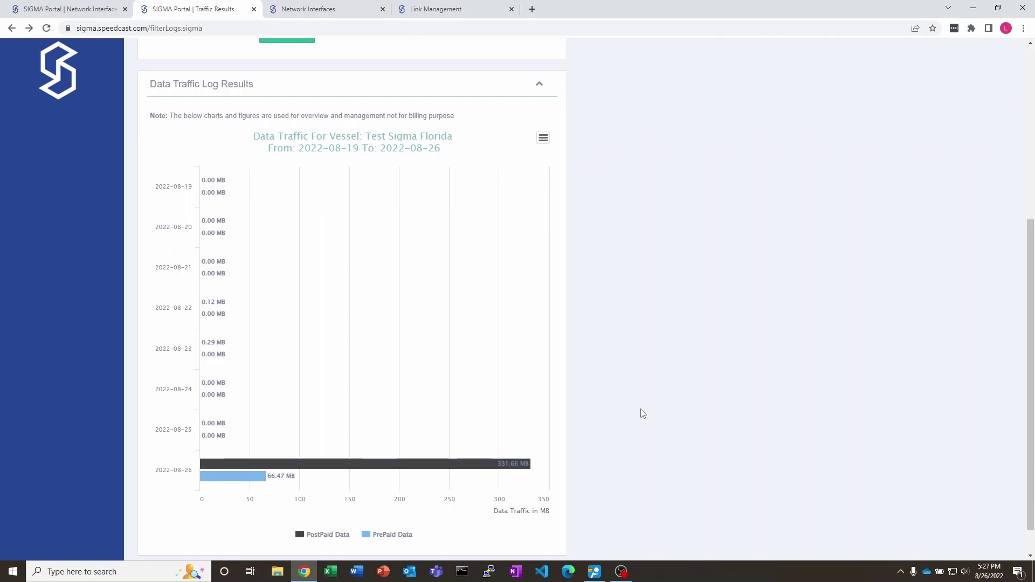